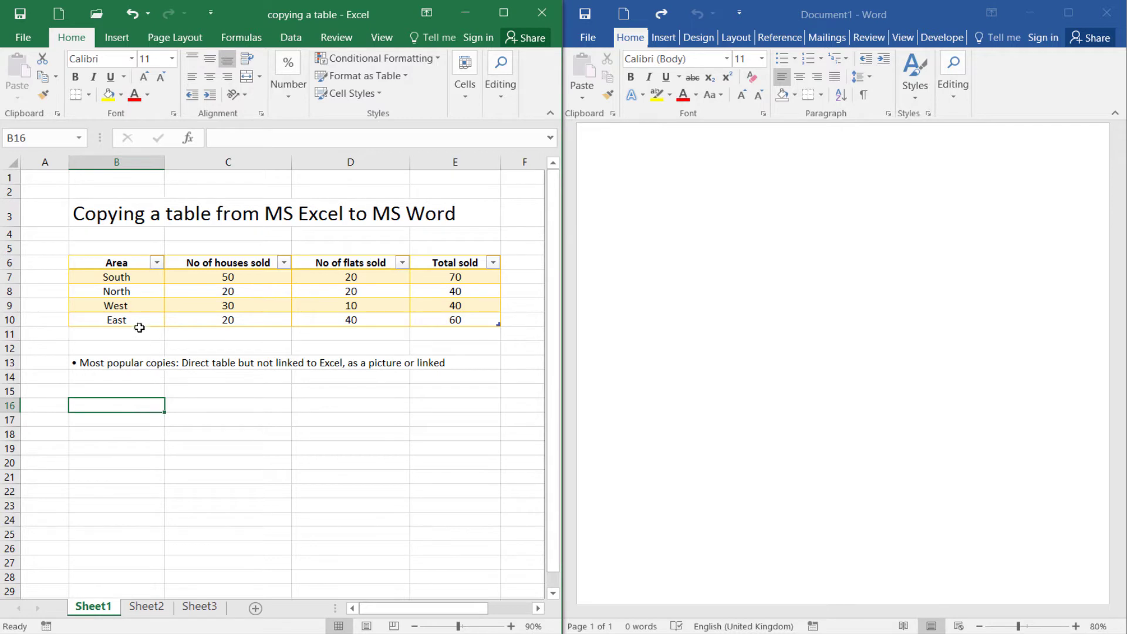
click(122, 246)
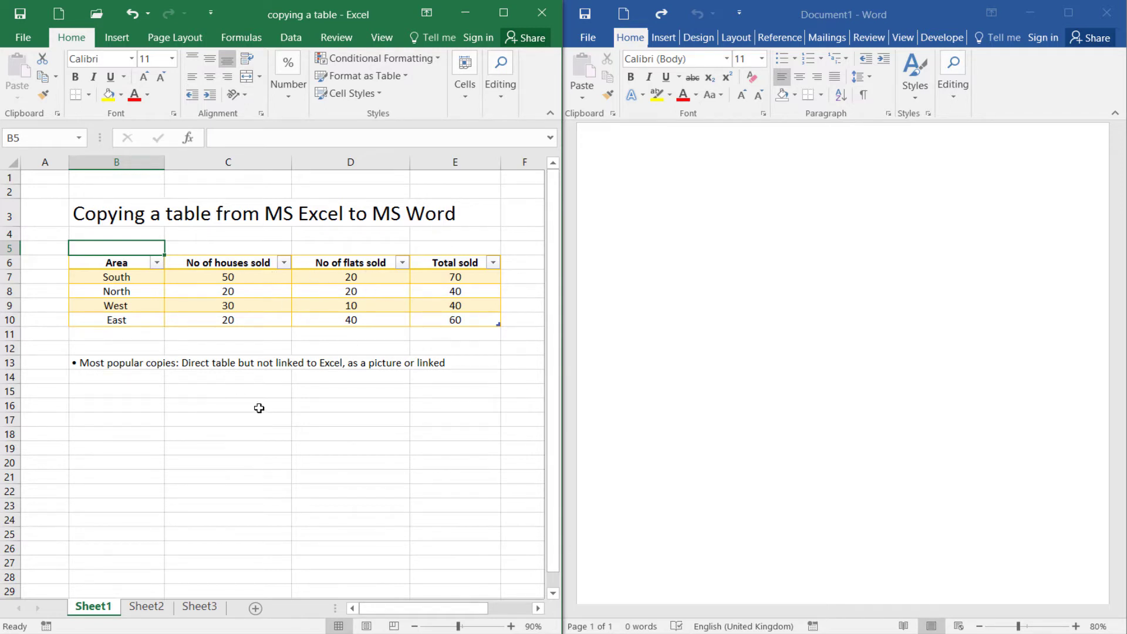
click(688, 291)
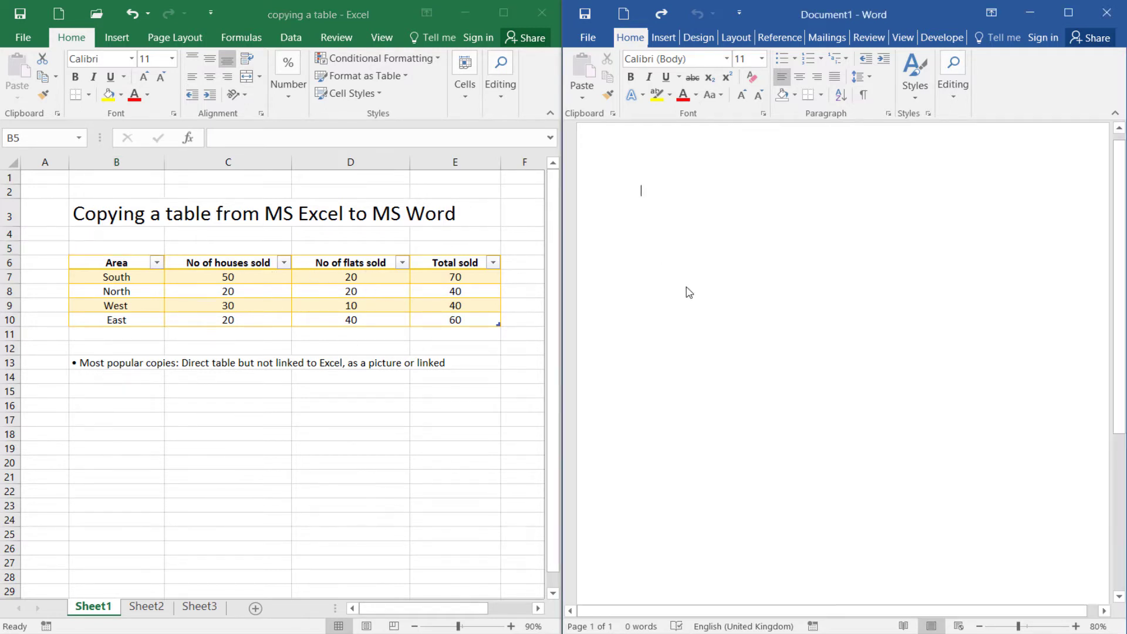
click(104, 376)
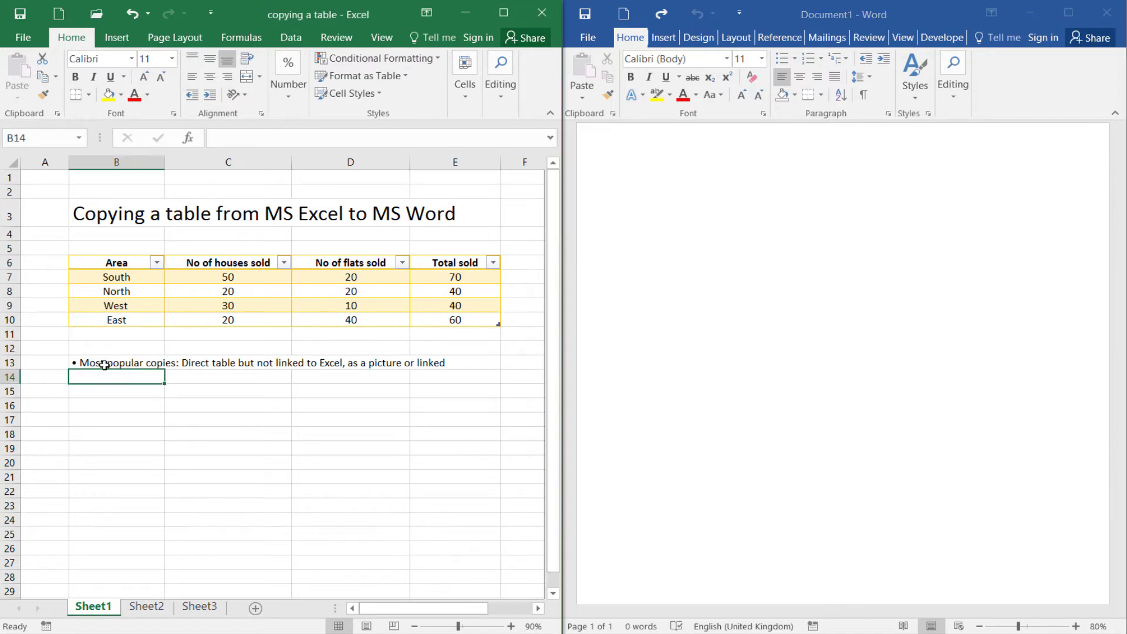
Copy the Excel table B6:E10 and paste it into the blank Word document with Keep Source Formatting
drag(116, 261, 447, 317)
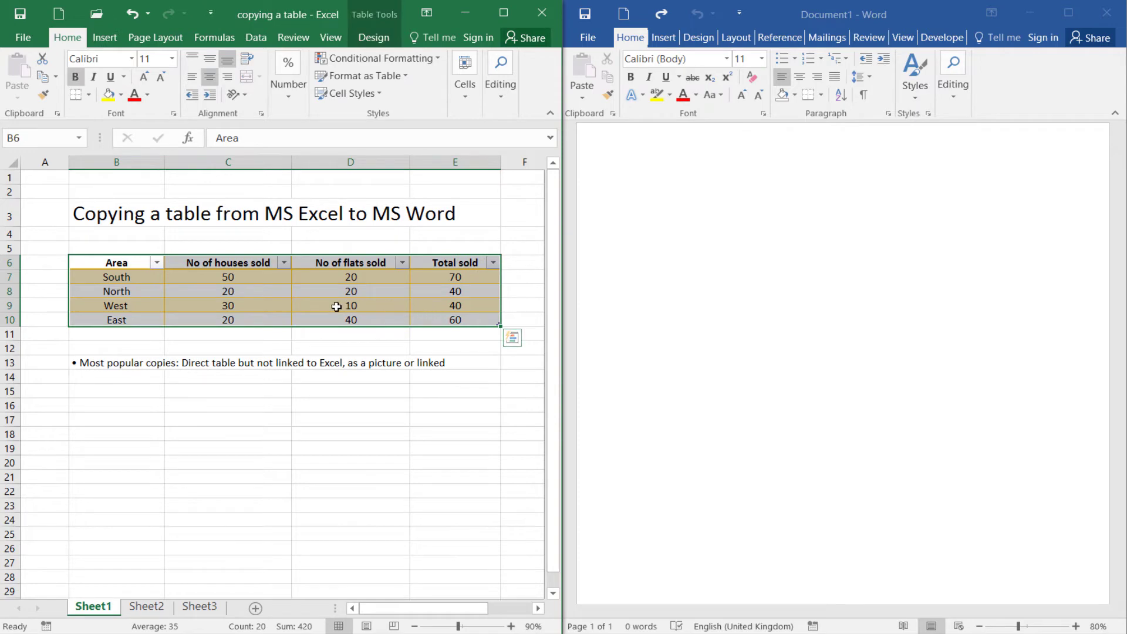
right_click(189, 298)
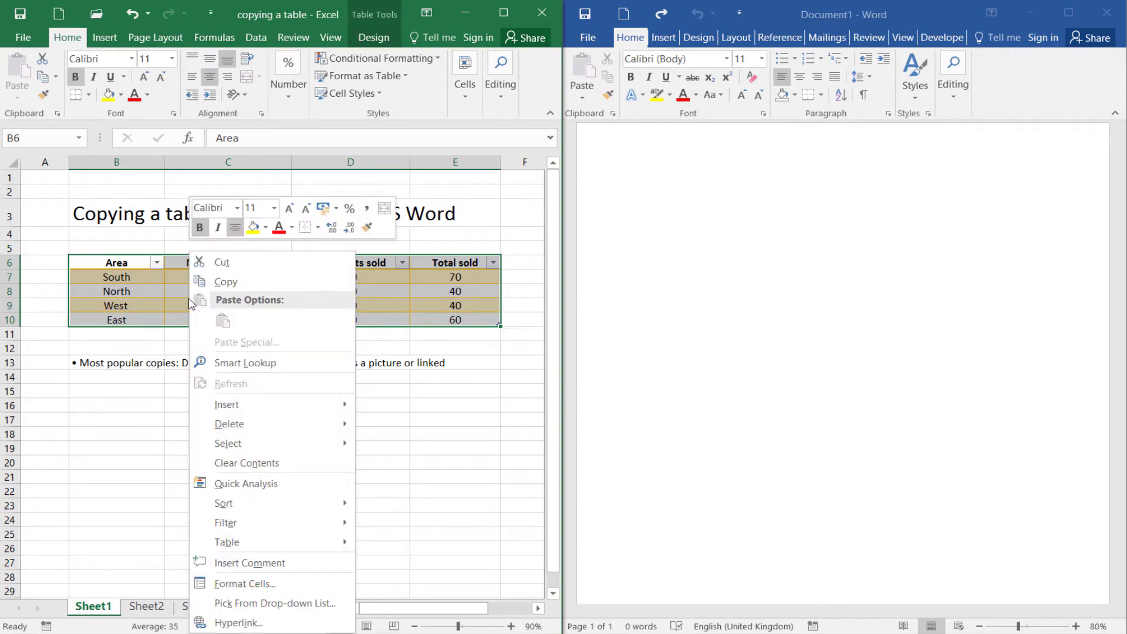
click(221, 284)
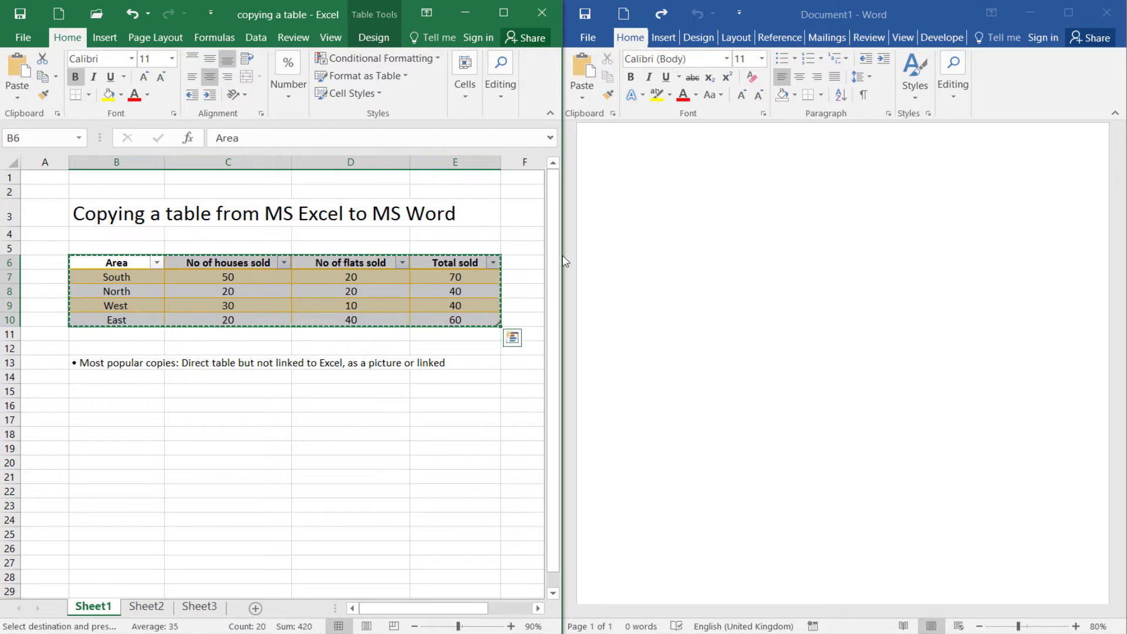
click(668, 242)
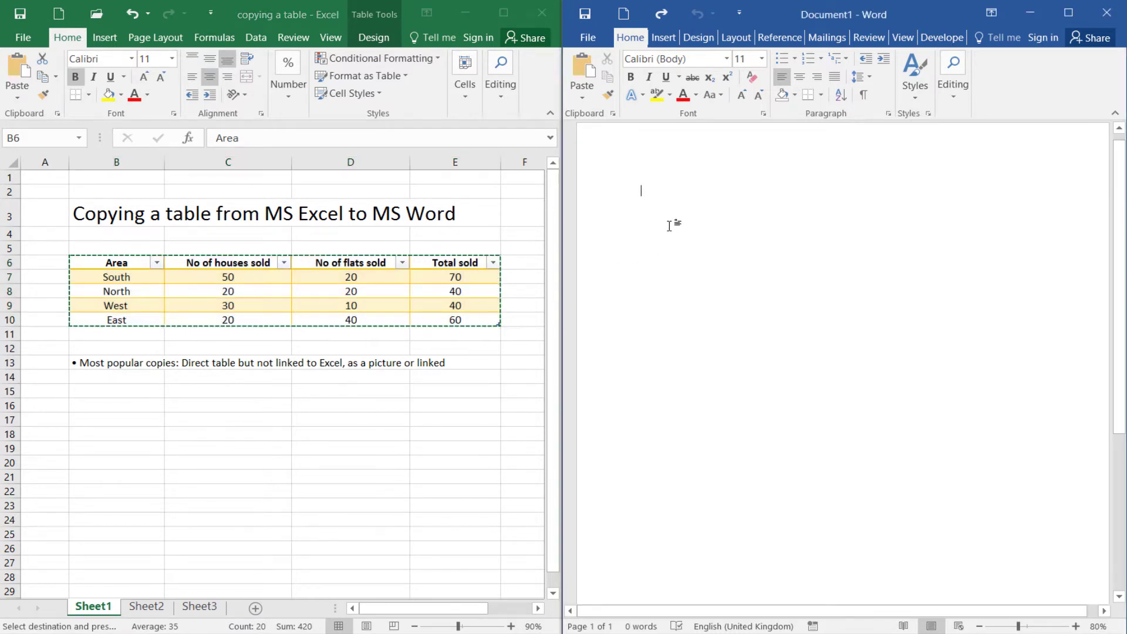
right_click(657, 190)
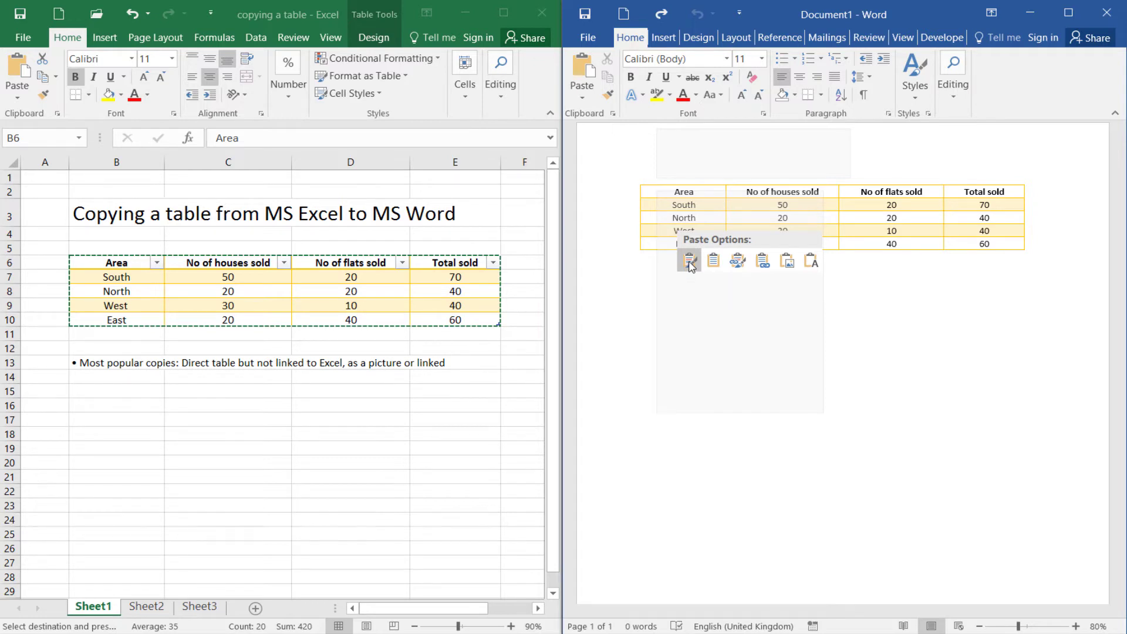
click(689, 261)
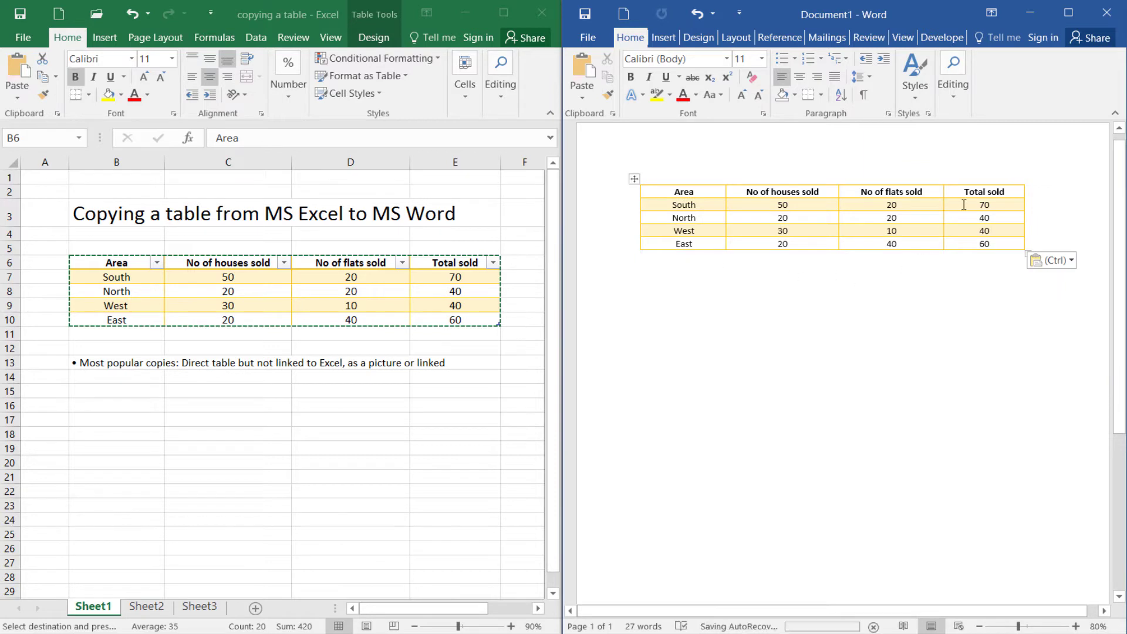
Append an "s" to the "Area" header of the pasted Word table and delete it again
key(ctrl+Home)
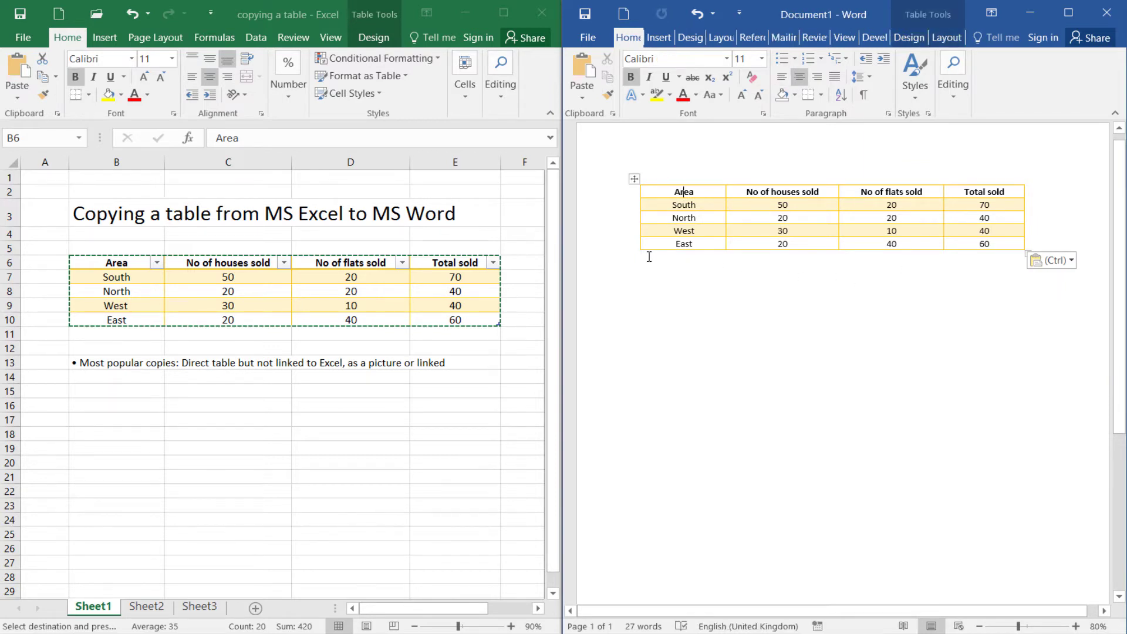
key(End)
text(s)
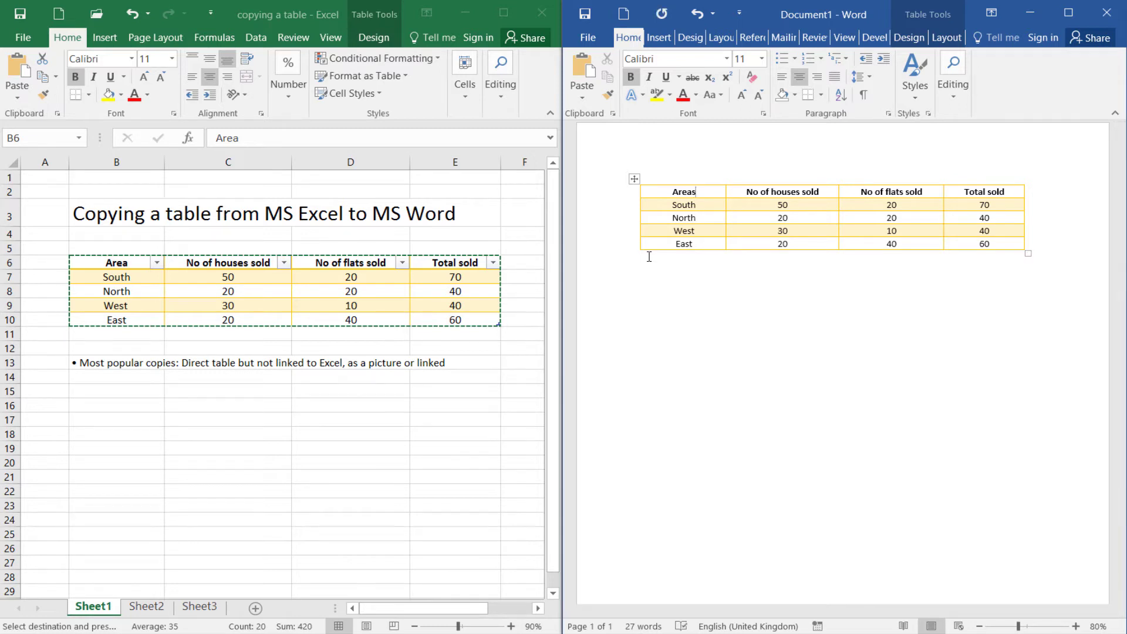
key(BackSpace)
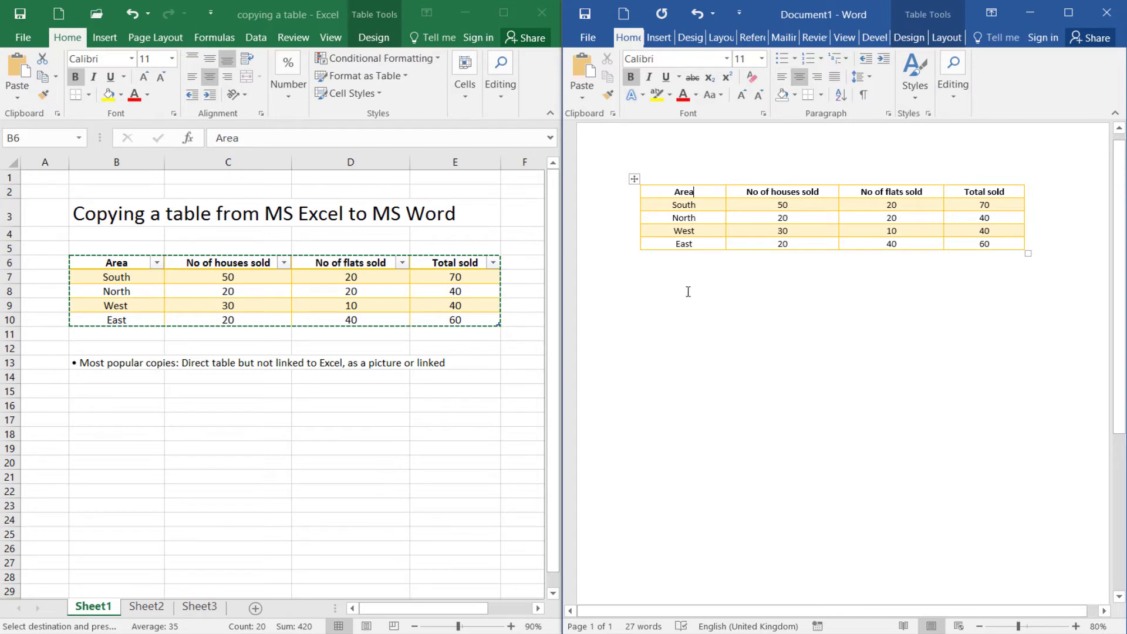
Compare the Total sold column of the Word table with the formula behind the South total in Excel
click(979, 243)
click(335, 372)
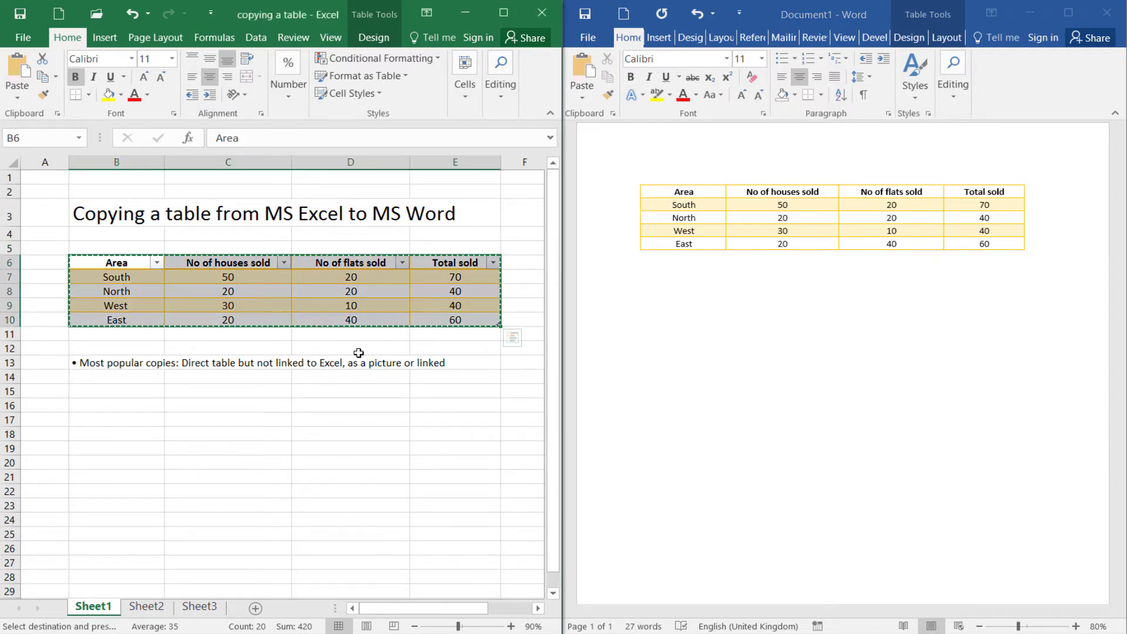
click(442, 345)
click(458, 281)
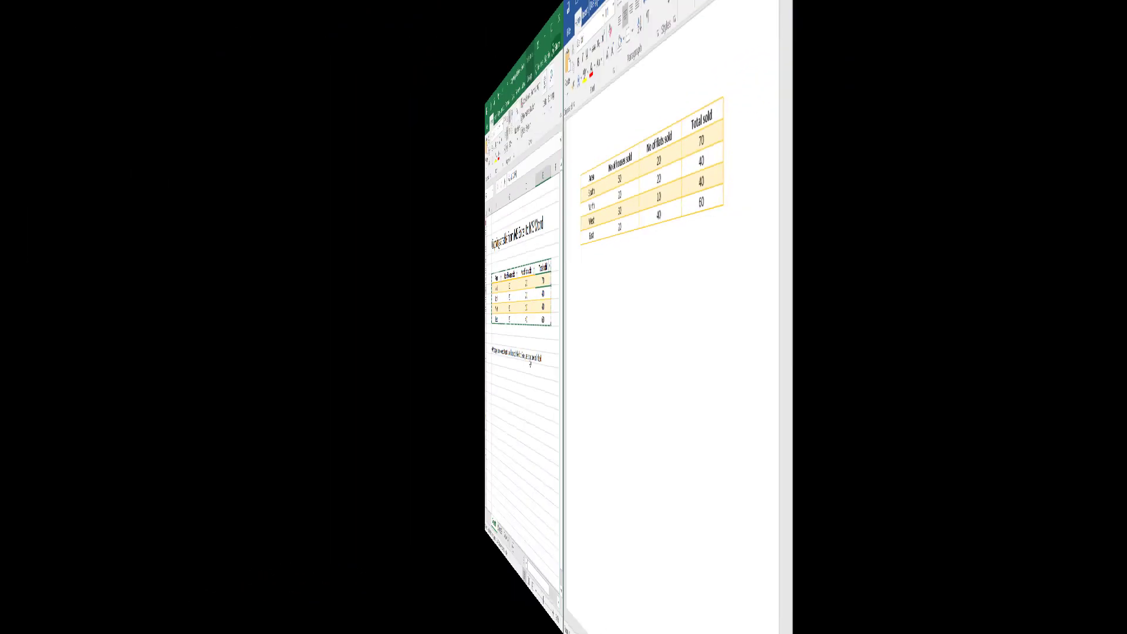
Paste the copied table as a picture below the first table in the Word document
click(647, 285)
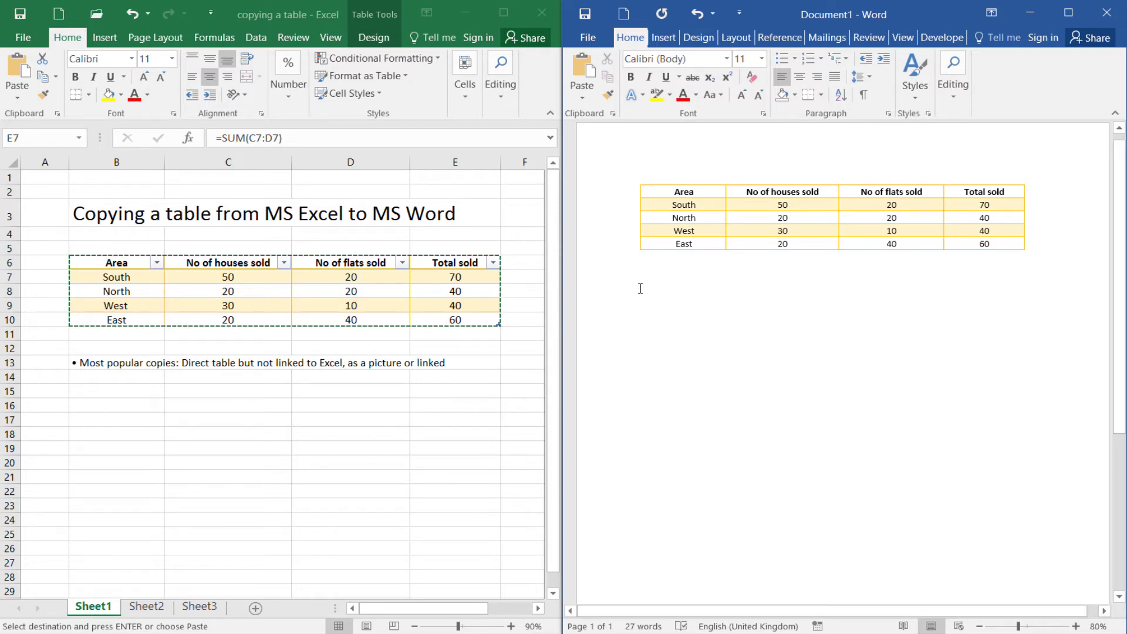
right_click(645, 276)
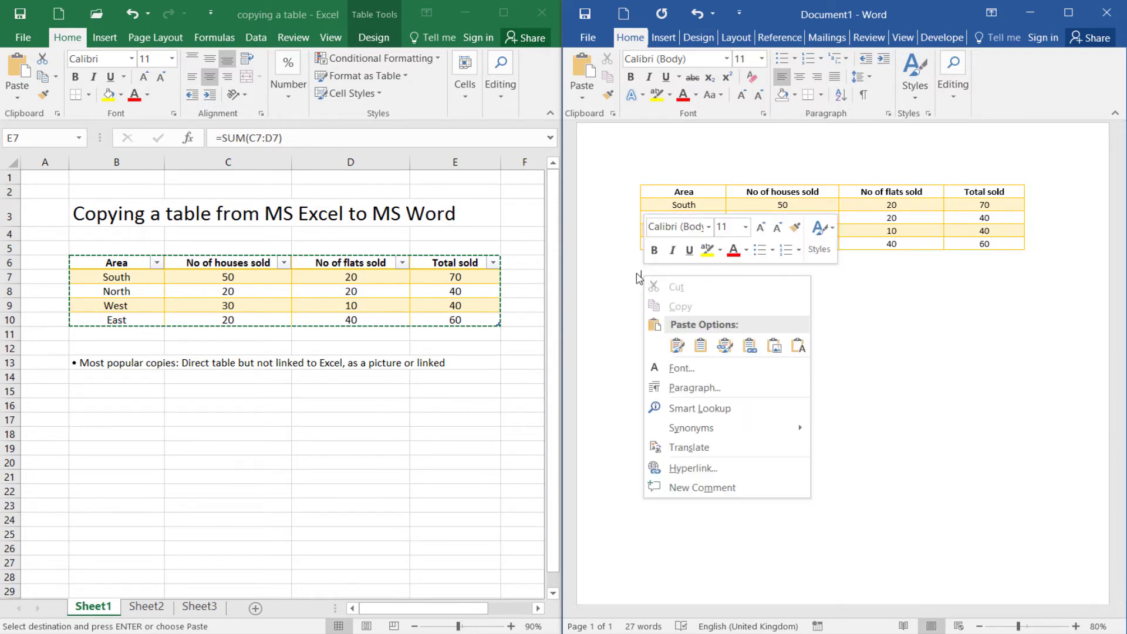
click(779, 352)
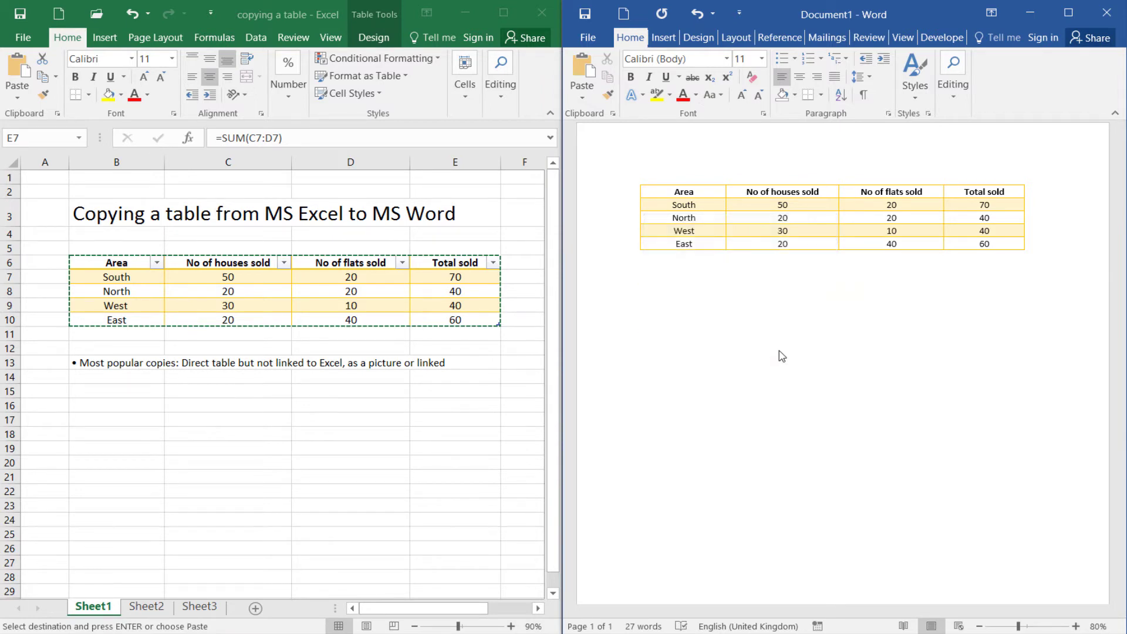
Enlarge the pasted table picture slightly so that it is a little wider than the table above it
click(725, 304)
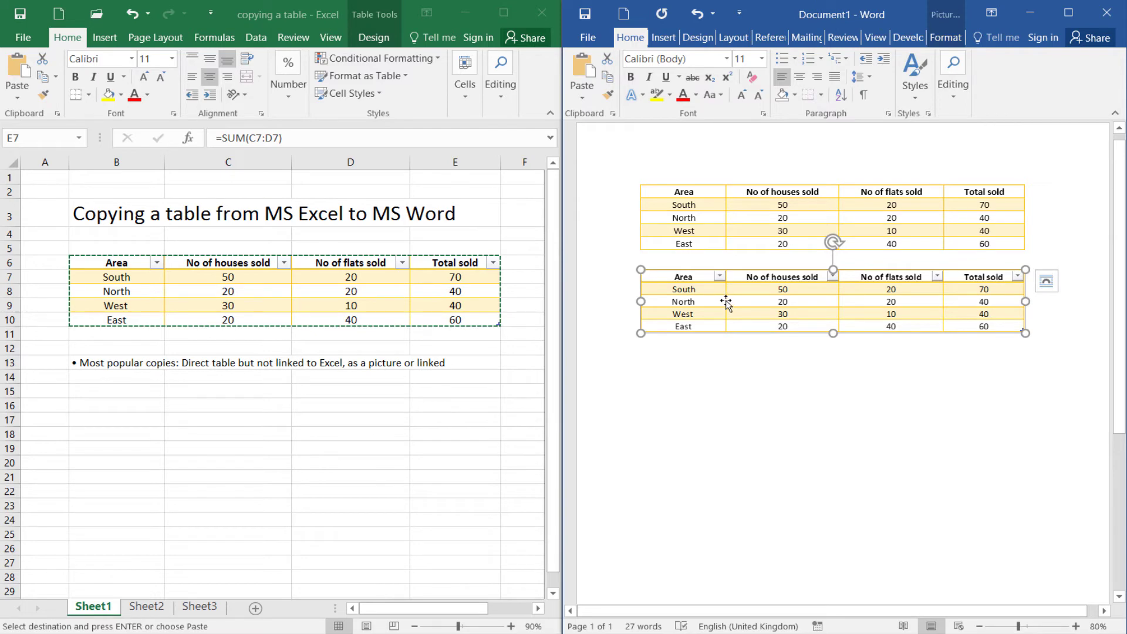
mouse_move(737, 302)
mouse_down()
mouse_move(742, 327)
mouse_move(742, 314)
mouse_up()
mouse_move(640, 333)
mouse_down()
mouse_move(617, 354)
mouse_move(643, 334)
mouse_up()
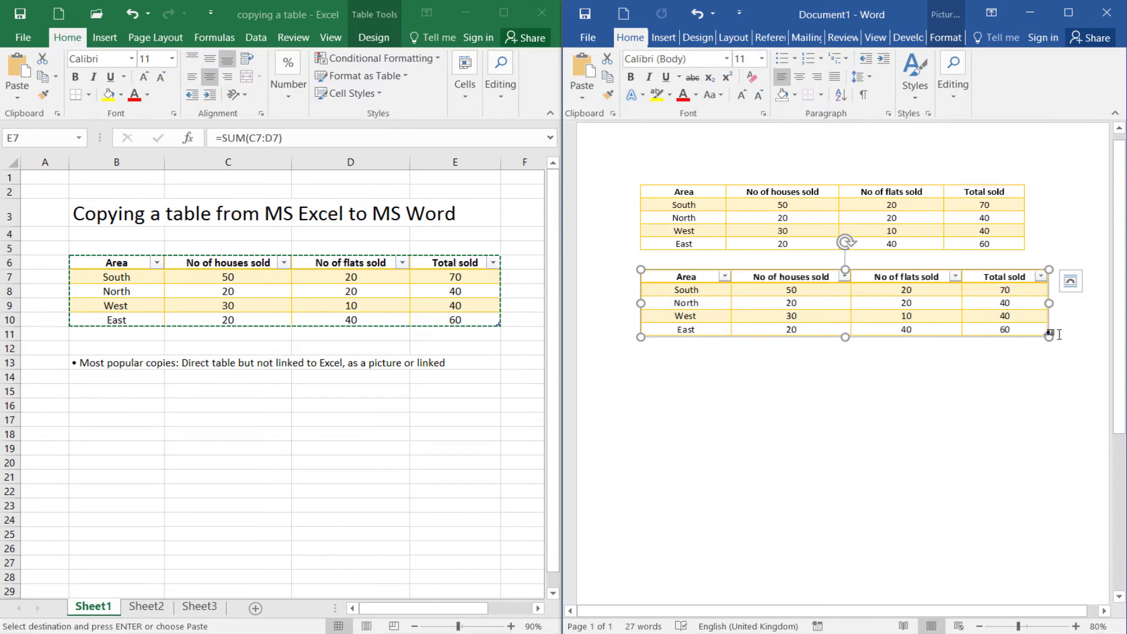
Paste the copied table below the picture with Link & Keep Source Formatting
click(1059, 335)
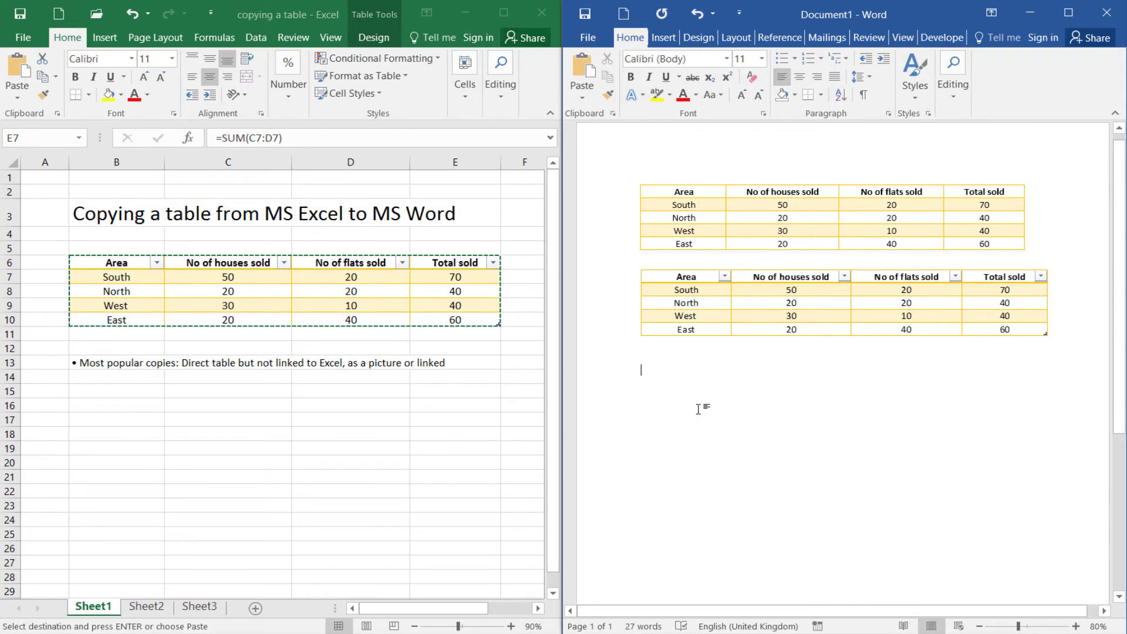
right_click(645, 374)
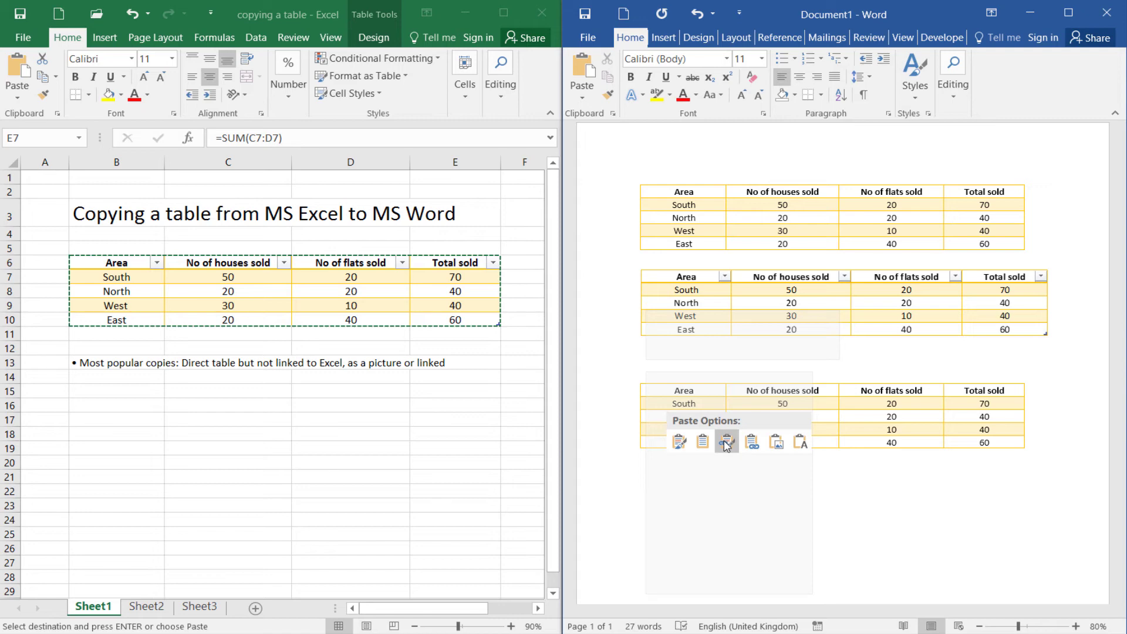
click(726, 441)
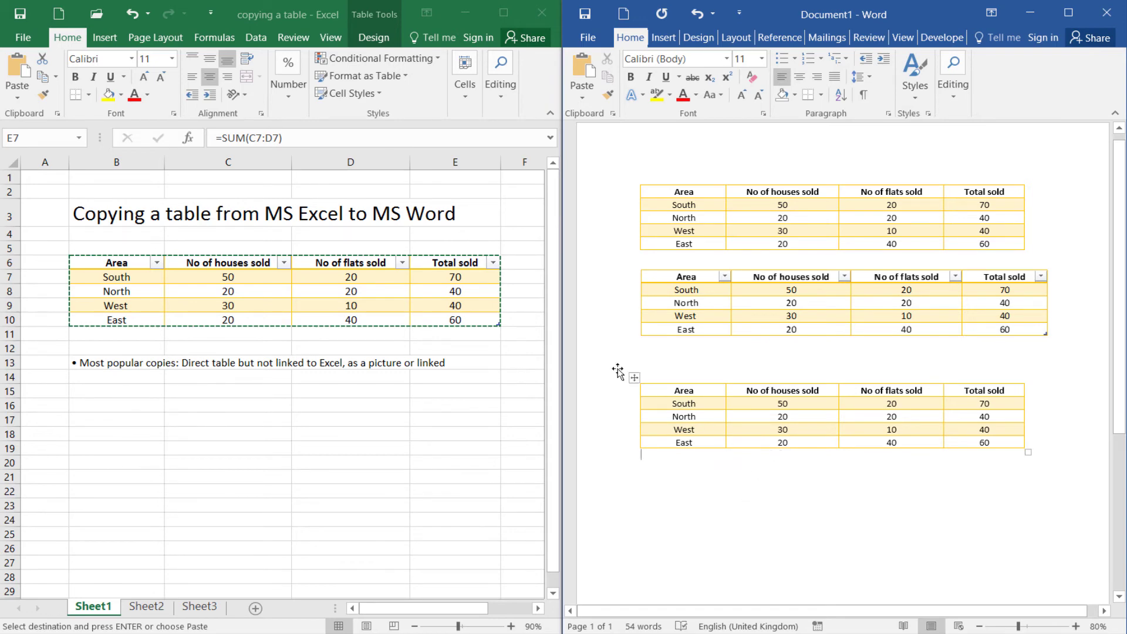
Set the number of houses sold for South to 100 in the Excel table to test the linked copy
click(234, 278)
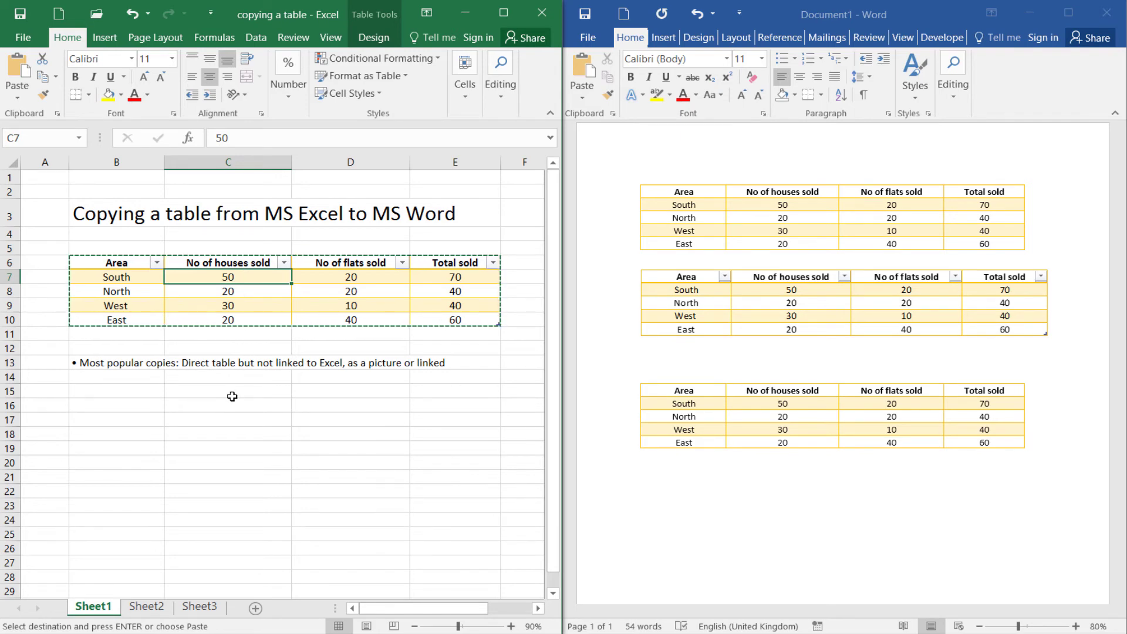
text(100)
key(Return)
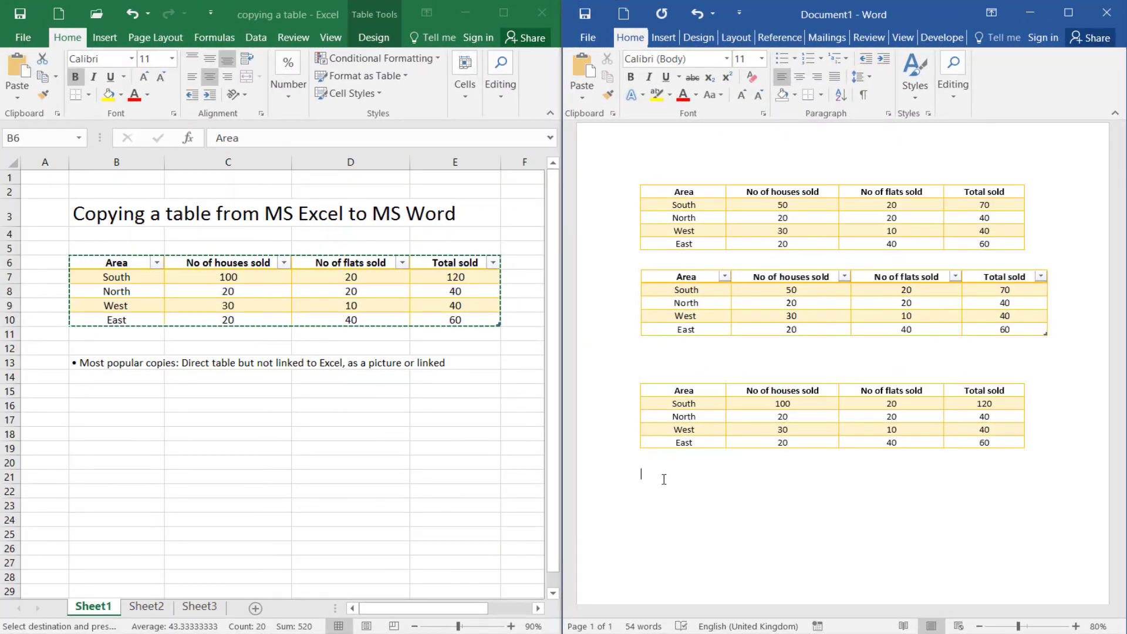
Paste the copied table below the linked table in Word with Link & Use Destination Styles
right_click(664, 479)
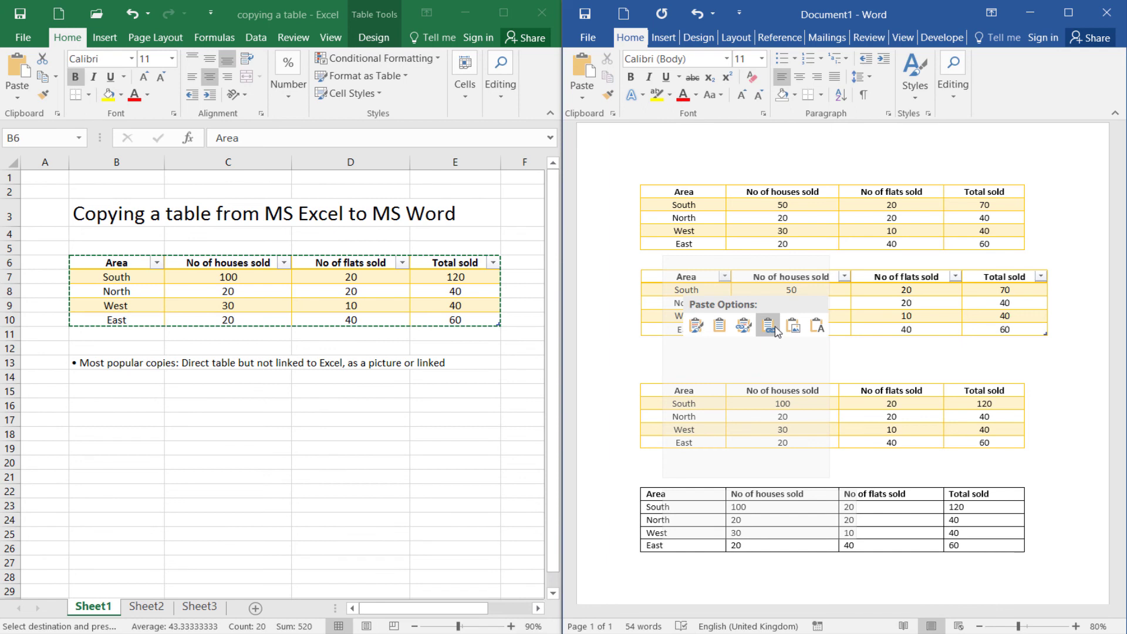
click(769, 326)
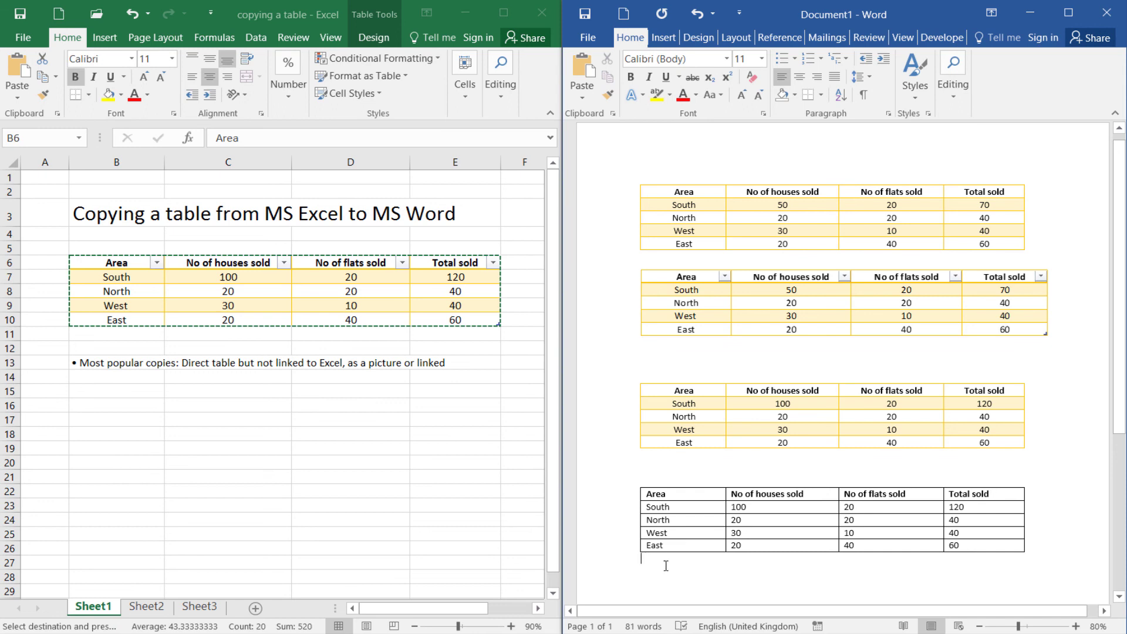
Set the number of houses sold for South to 50 in the Excel table
click(228, 279)
text(50)
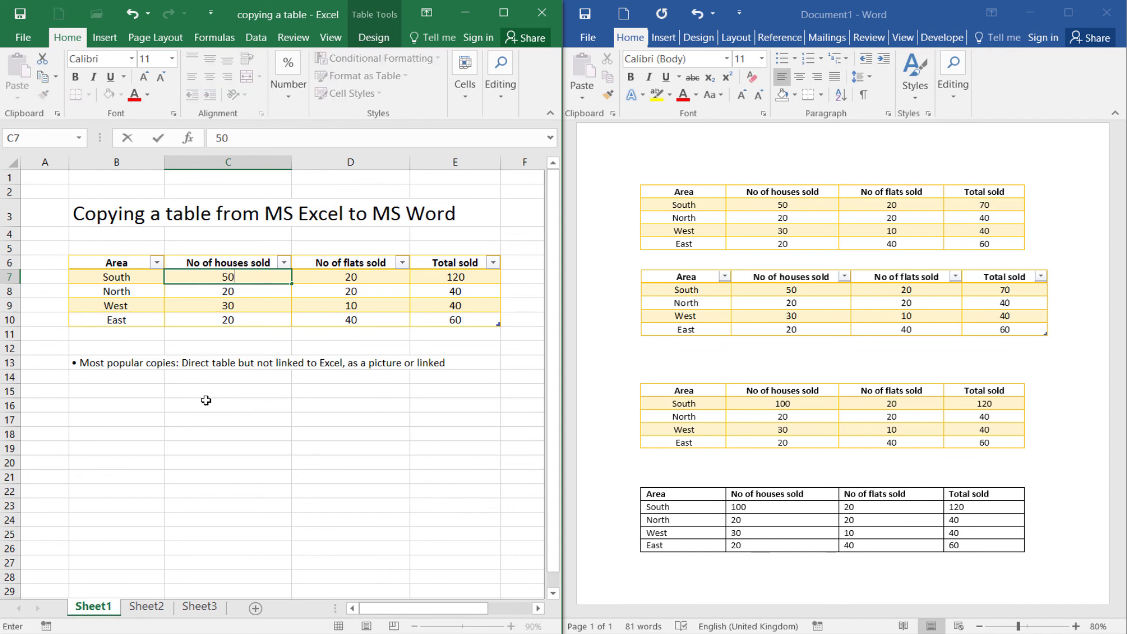
key(Return)
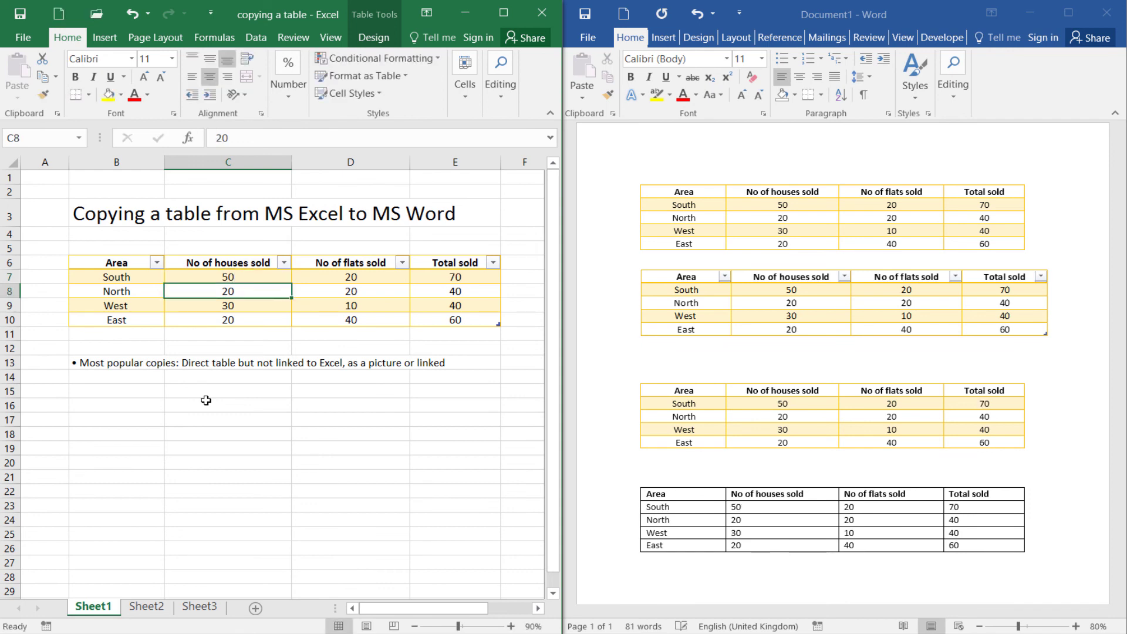